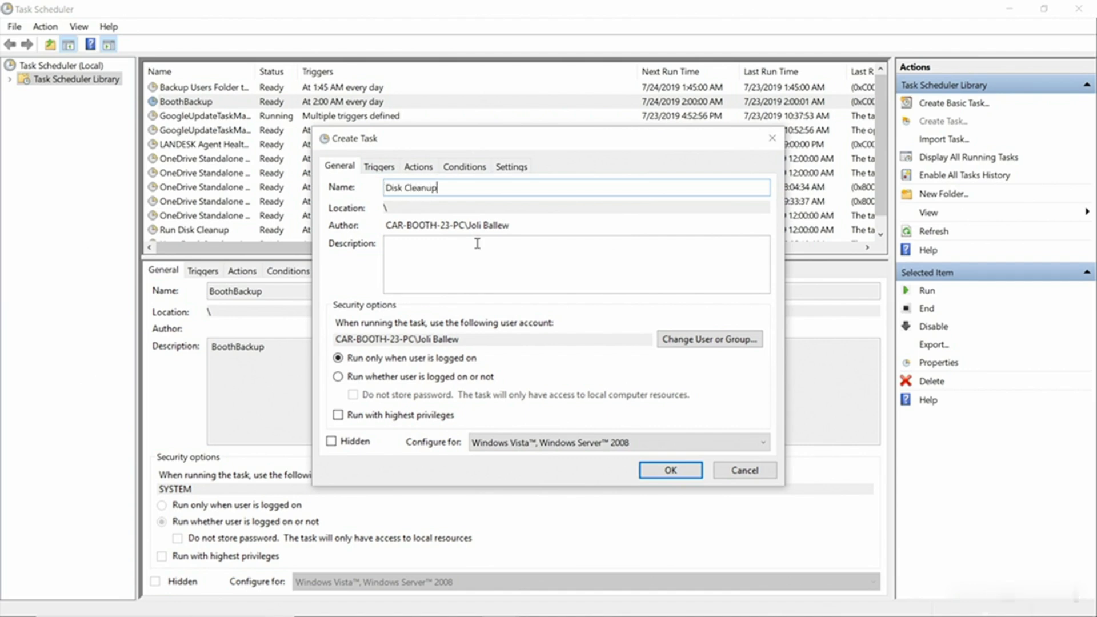
Step: Configure the Disk Cleanup task for Windows 10
click(535, 444)
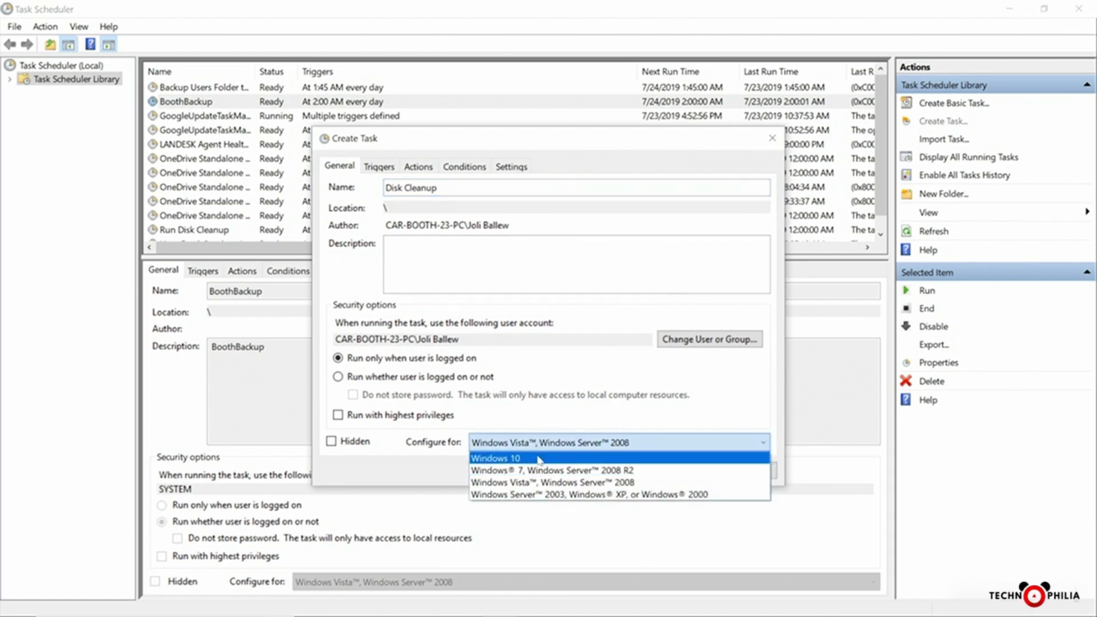
click(538, 457)
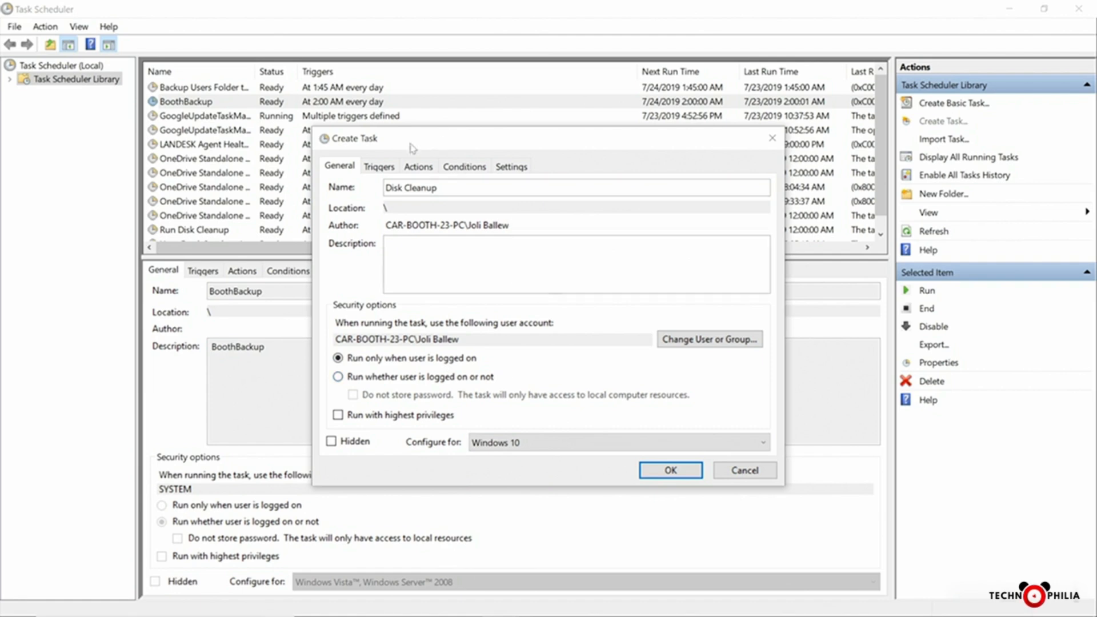
Step: Add a weekly trigger for every Wednesday that stops the task if it runs longer than 2 hours
click(379, 166)
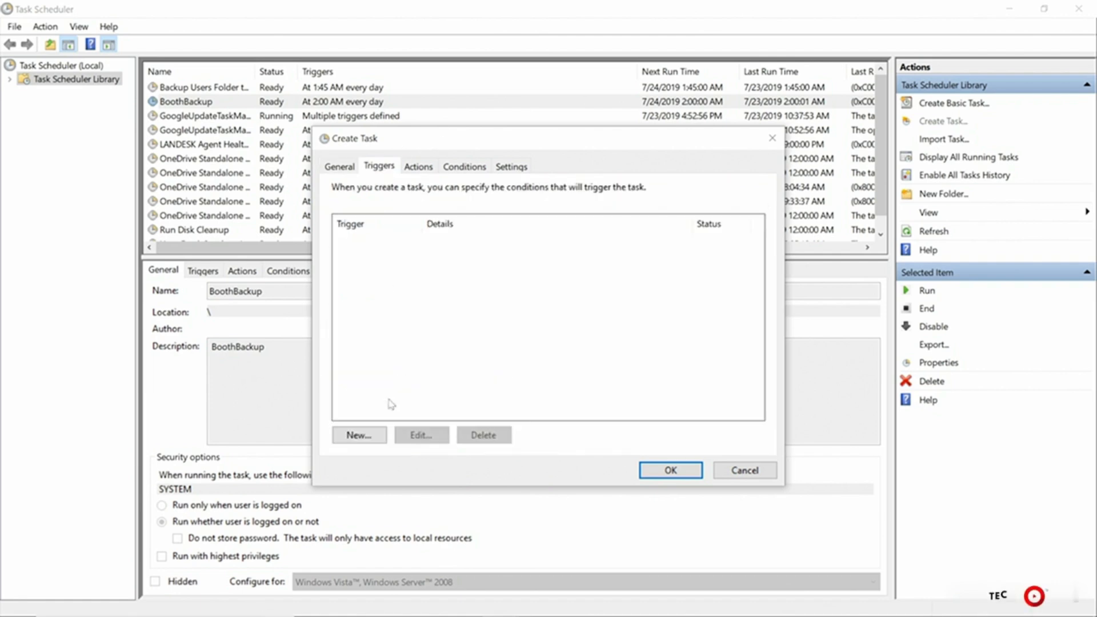
click(360, 435)
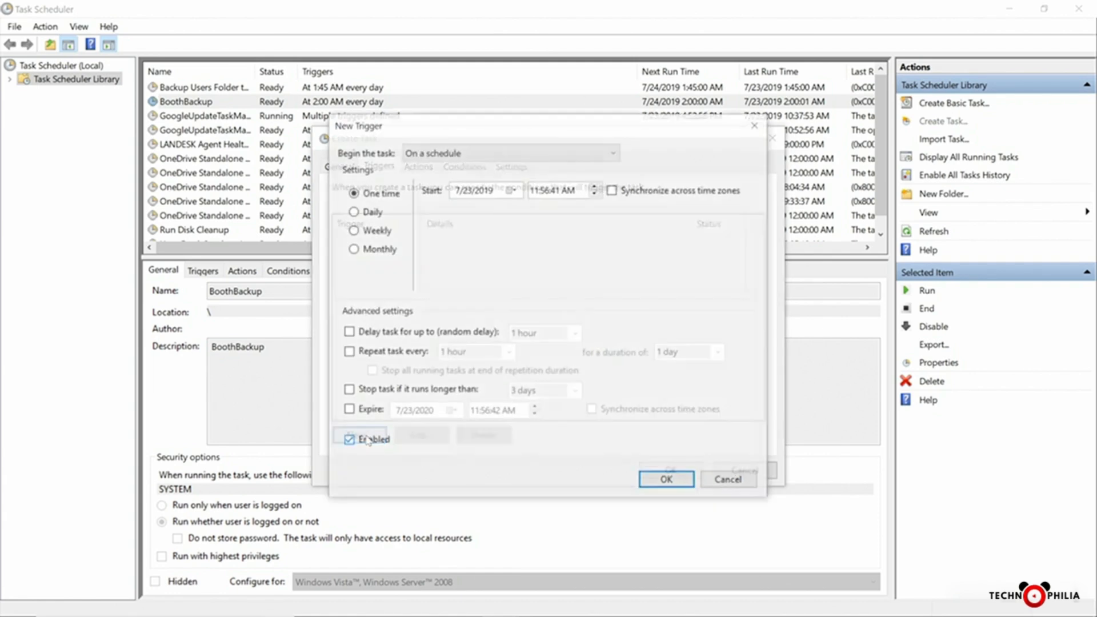
click(353, 231)
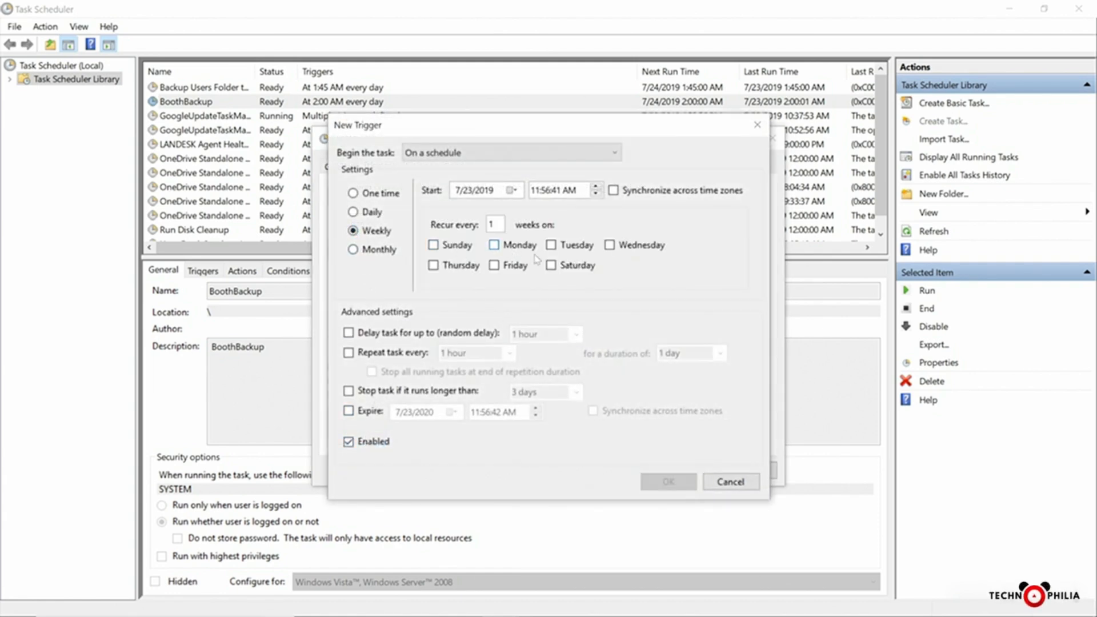
click(609, 245)
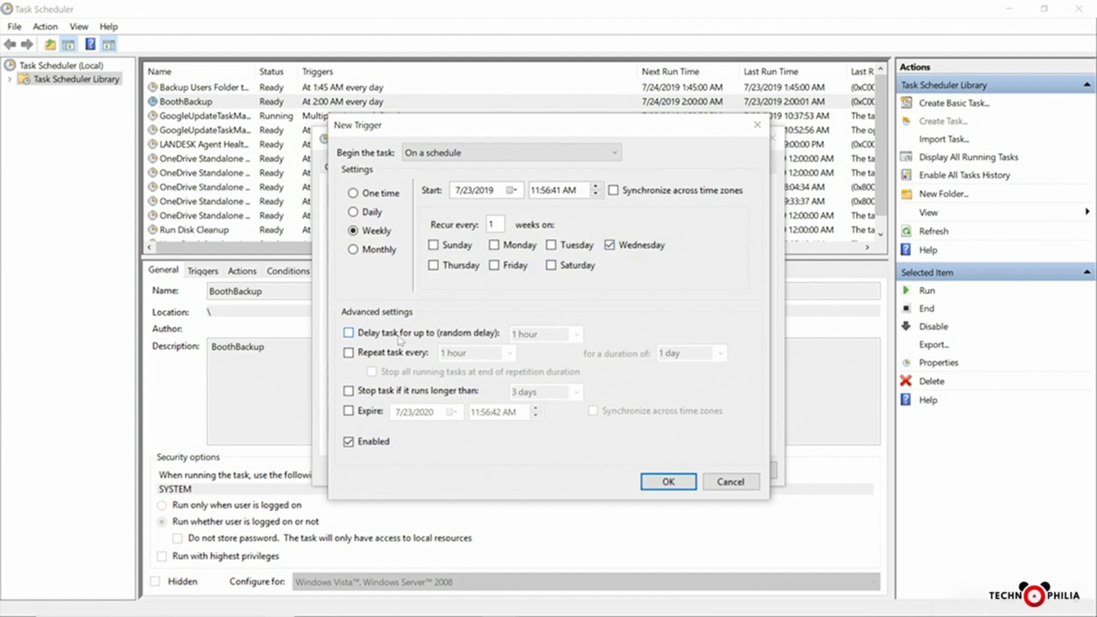
click(349, 391)
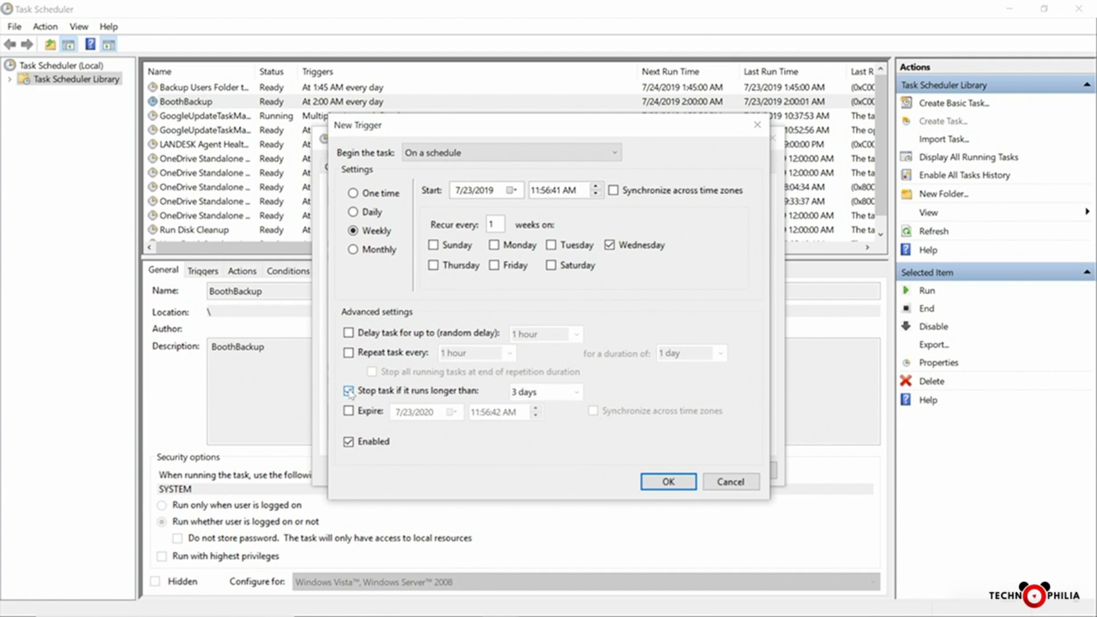
click(577, 392)
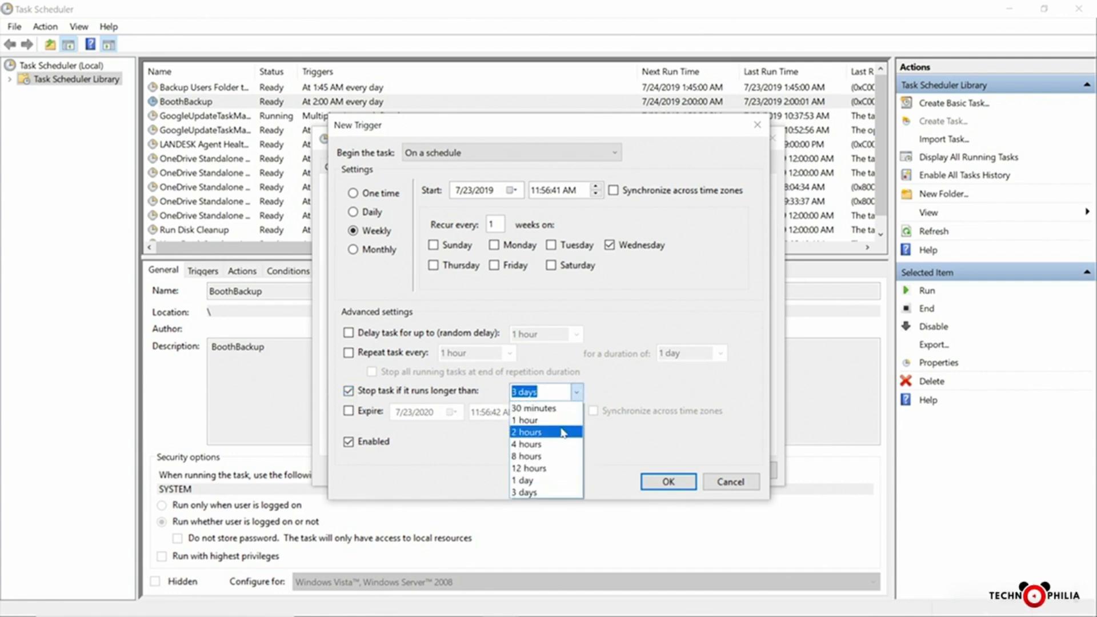
click(559, 431)
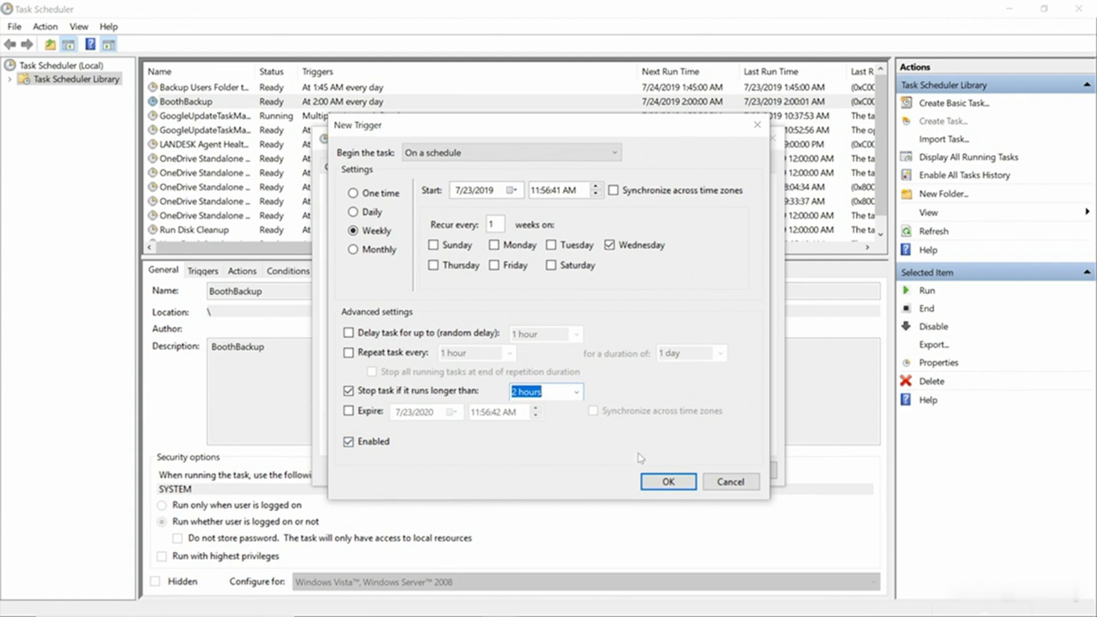
click(657, 482)
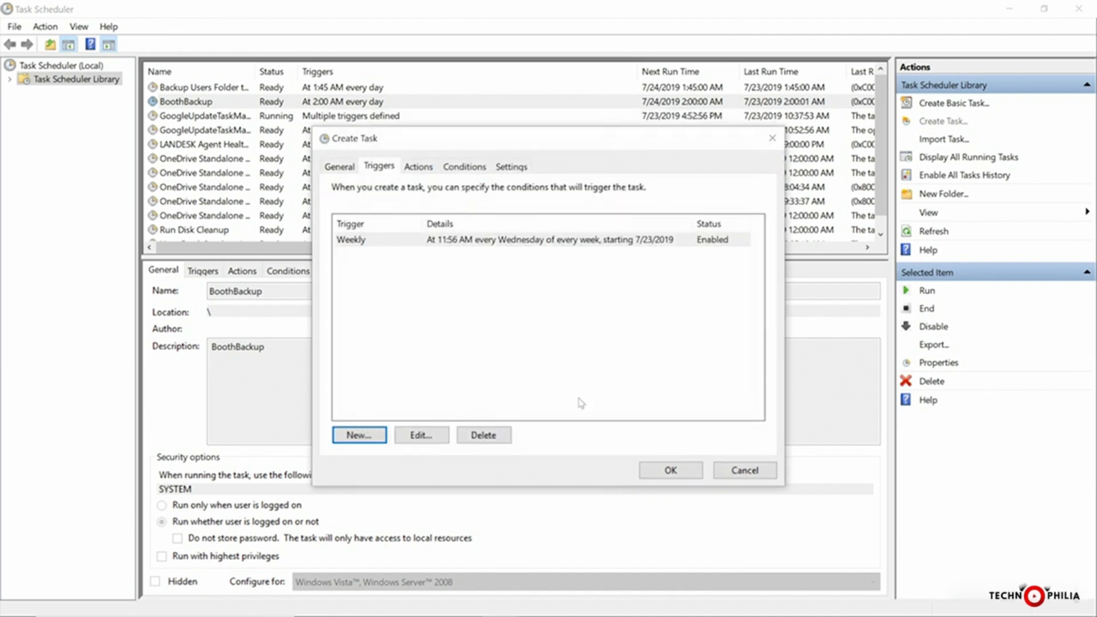
Step: Start a new action that runs a program and browse to the C:\Windows\System32 folder for its program file
click(417, 166)
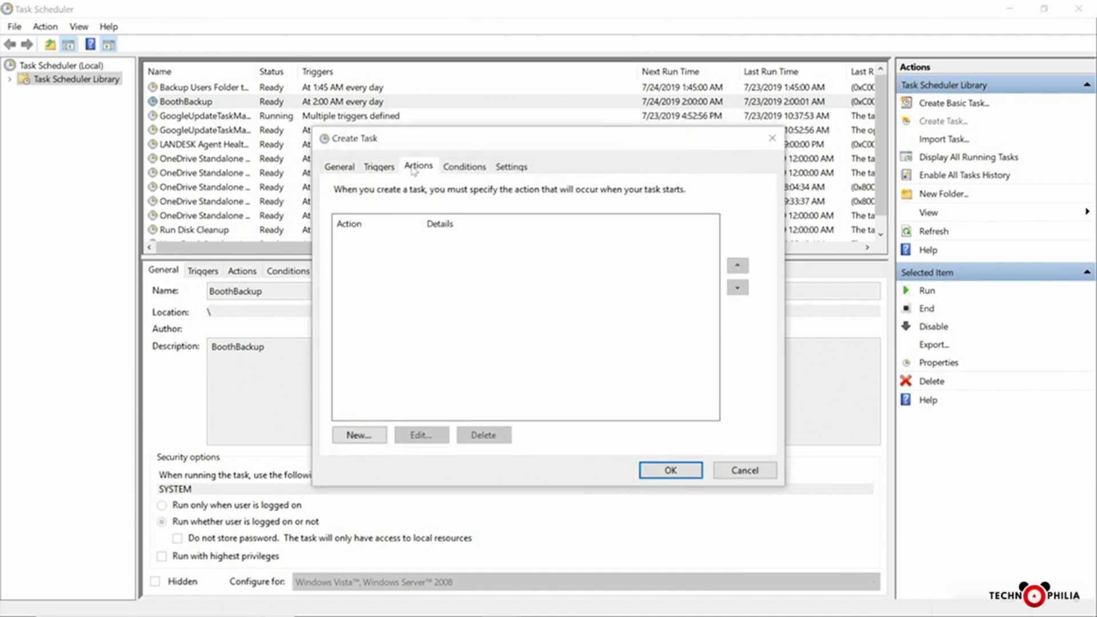
click(362, 441)
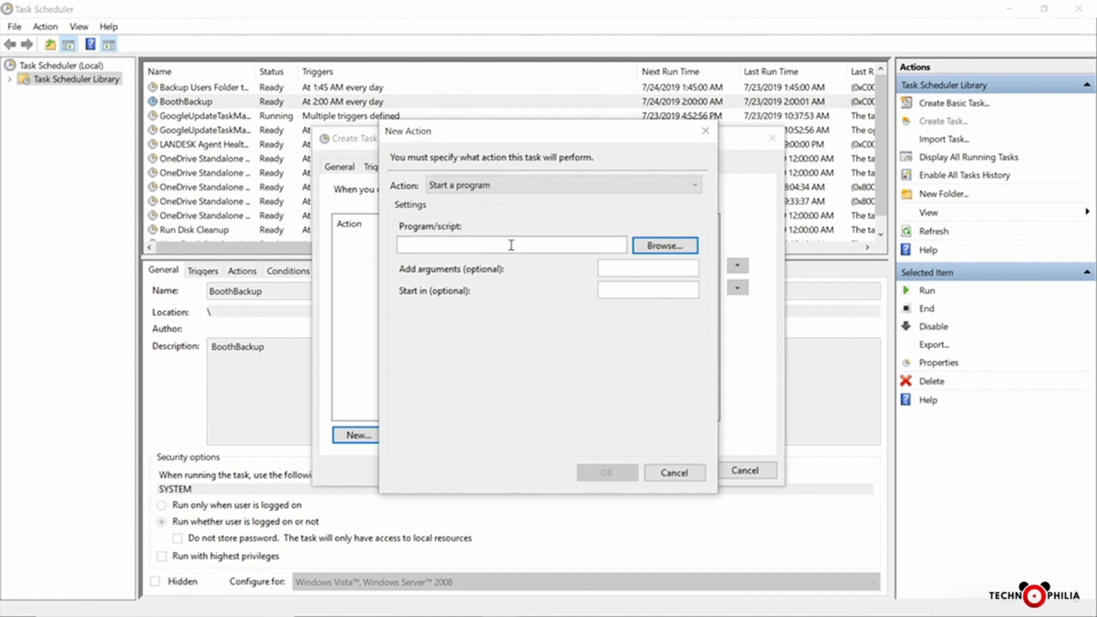
click(655, 246)
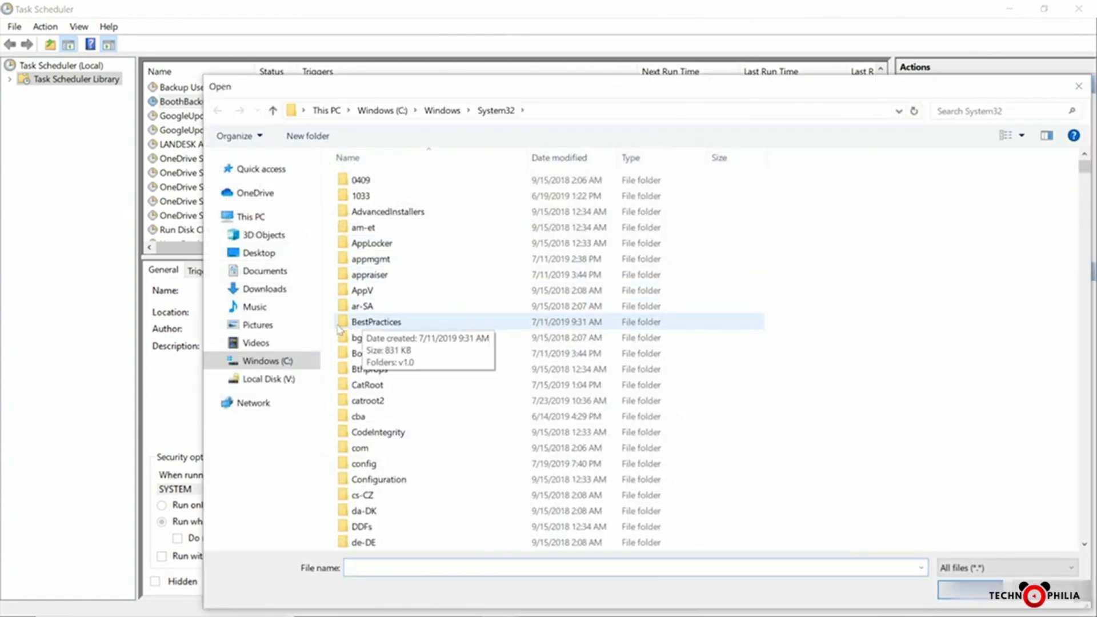
click(274, 363)
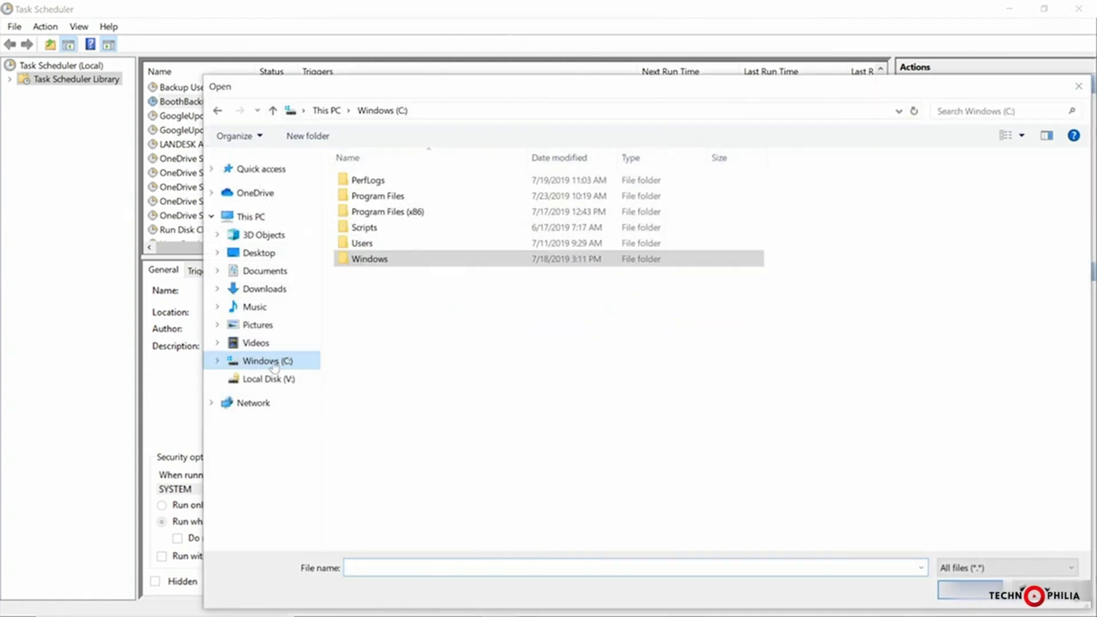
double_click(388, 261)
scroll(452, 320, down, 5)
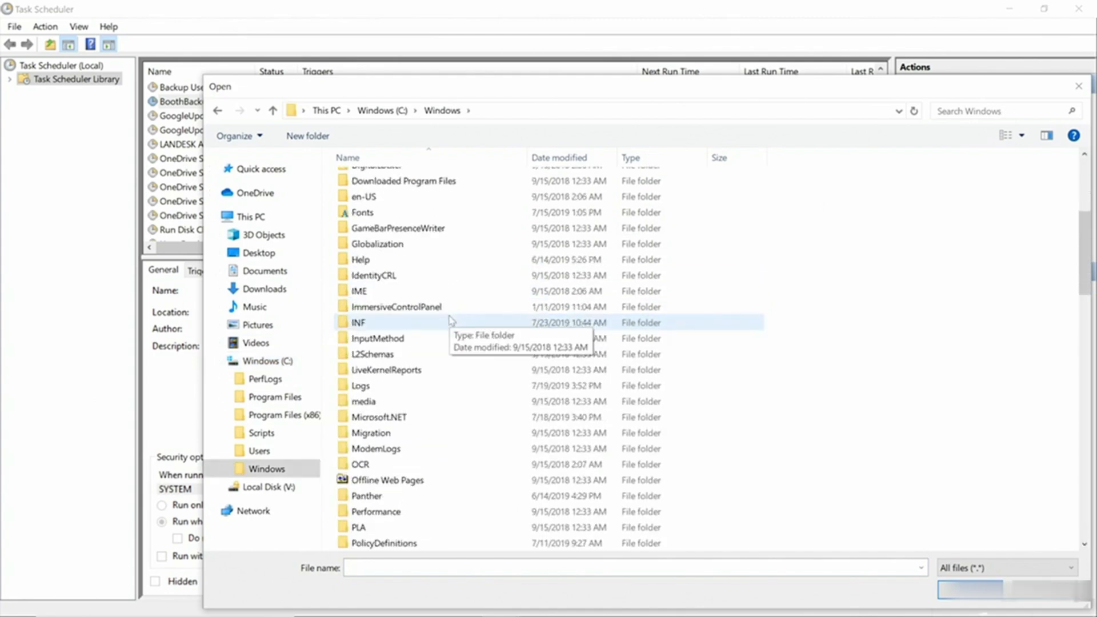
scroll(451, 320, down, 9)
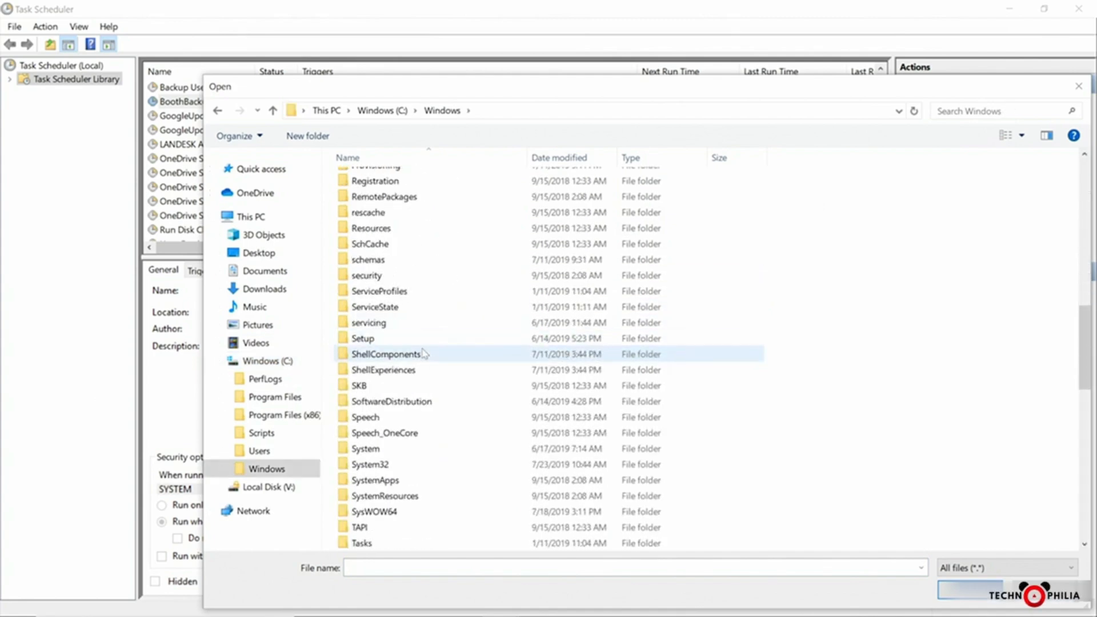
double_click(403, 464)
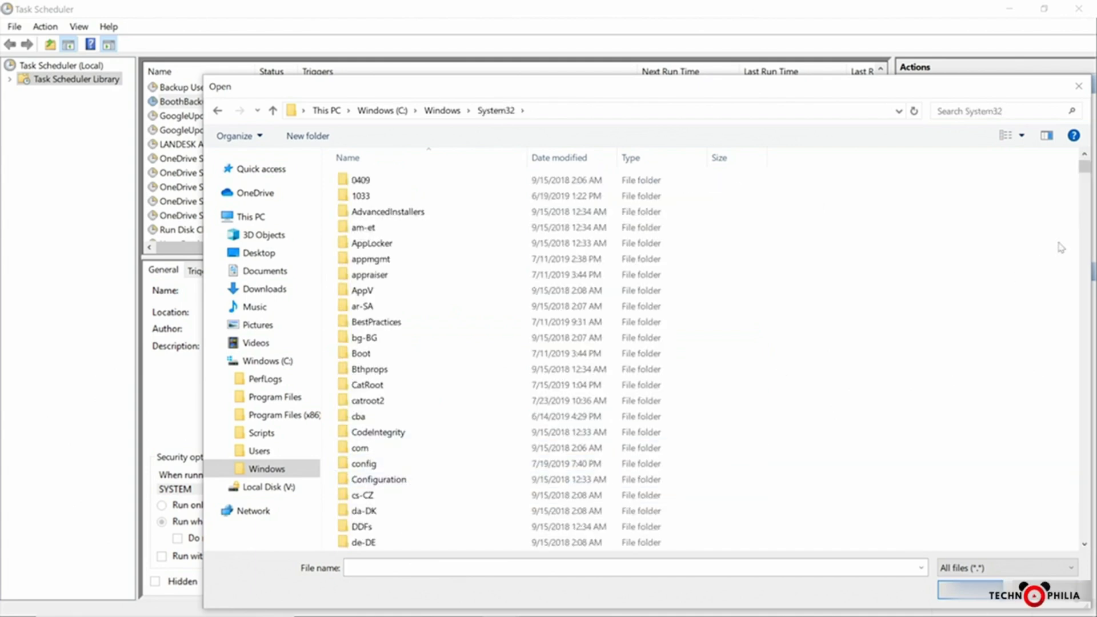
Step: Choose cleanmgr.exe as the program to run and save the action
drag(1083, 169, 1084, 292)
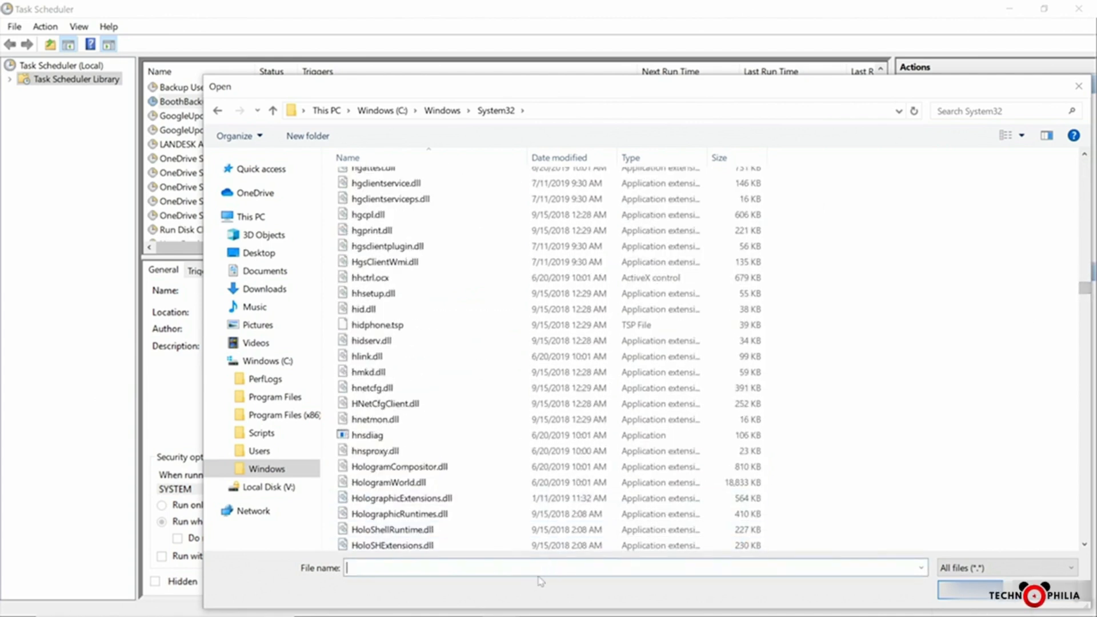
text(clean)
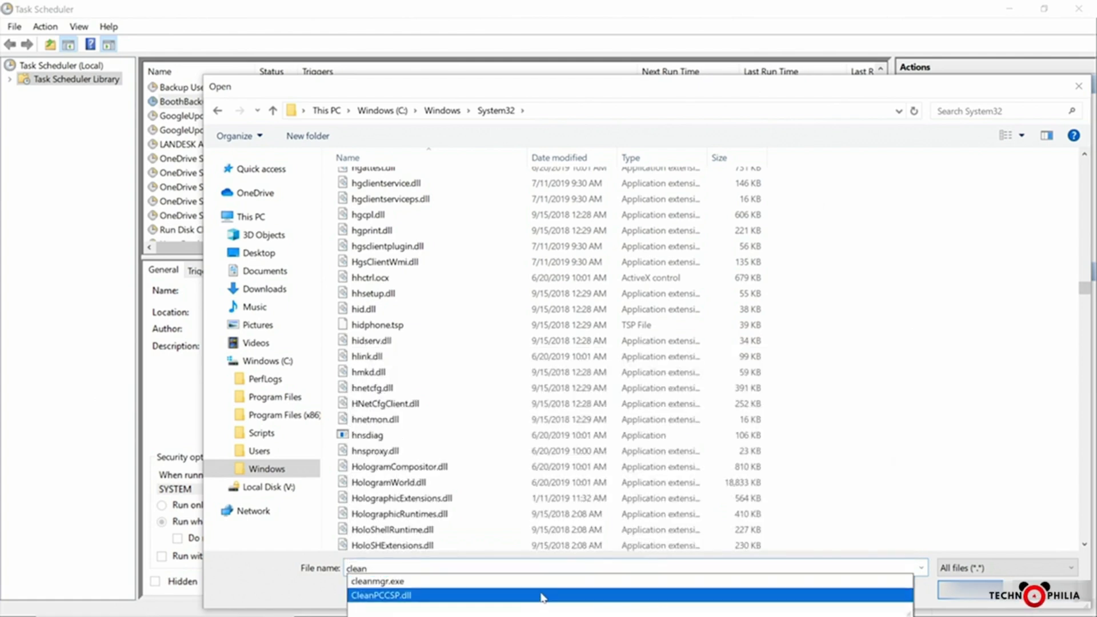
click(537, 581)
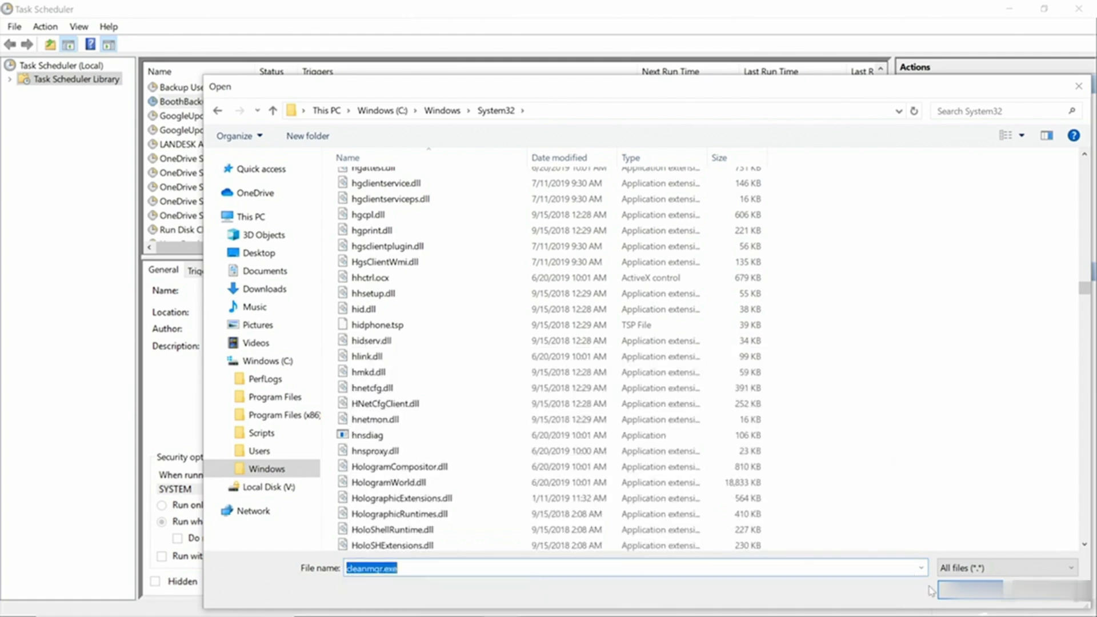
click(948, 590)
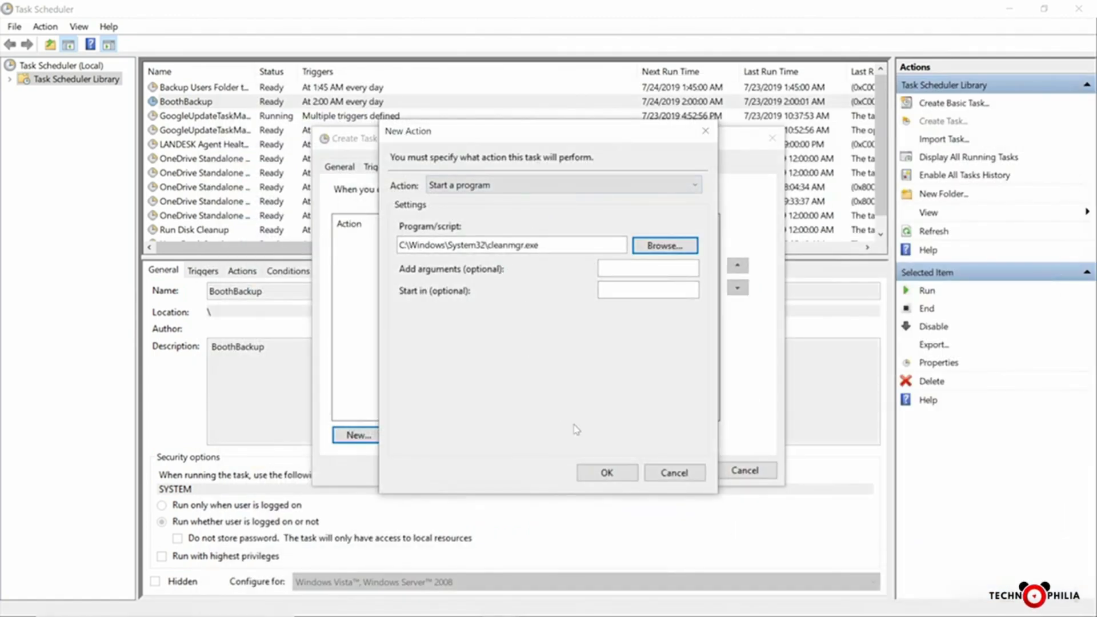
click(615, 474)
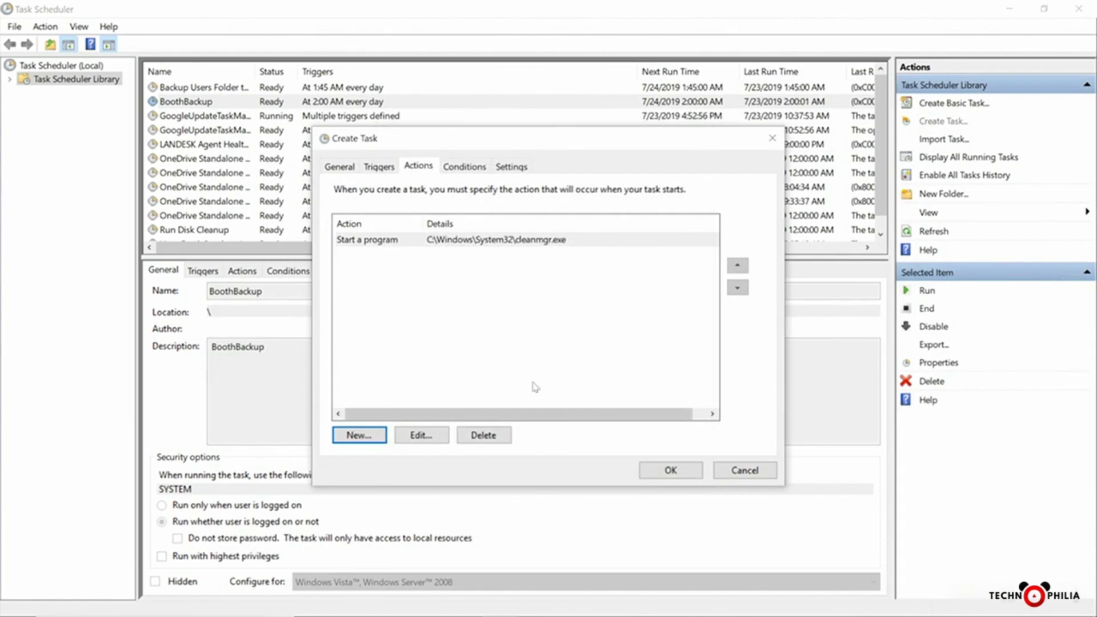
Step: Set the condition that the task starts only if the computer is idle for 30 minutes
click(466, 170)
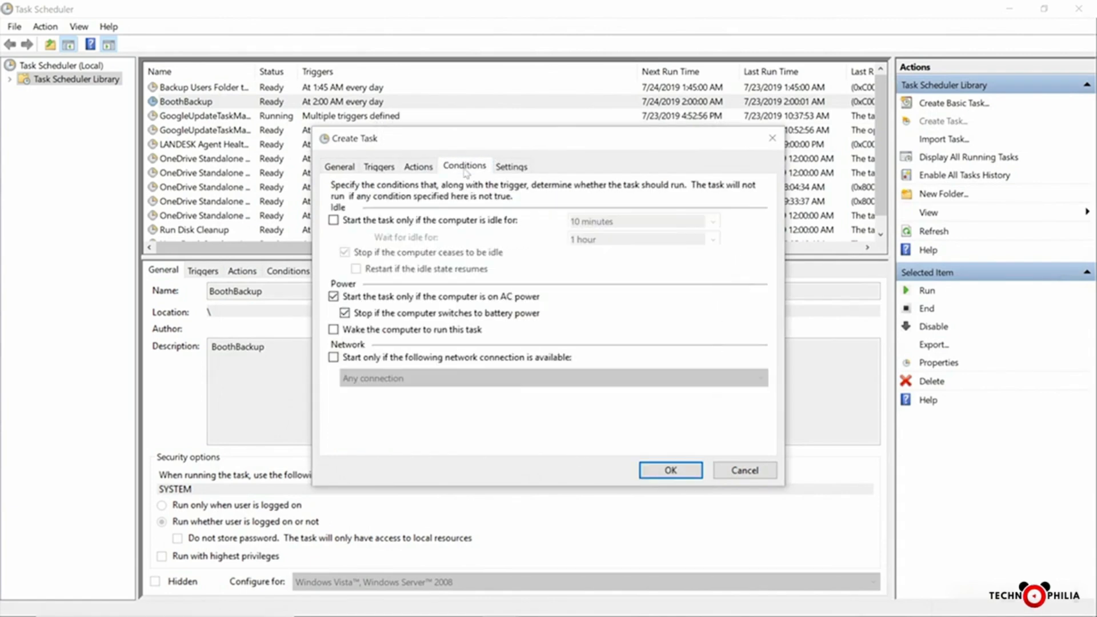
click(334, 221)
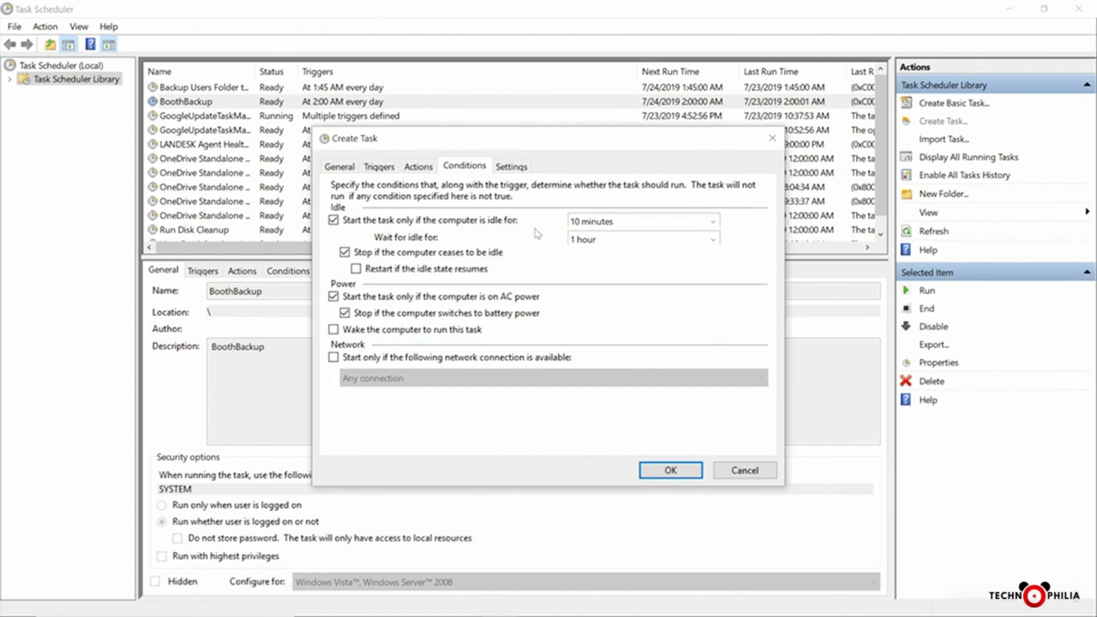
click(713, 221)
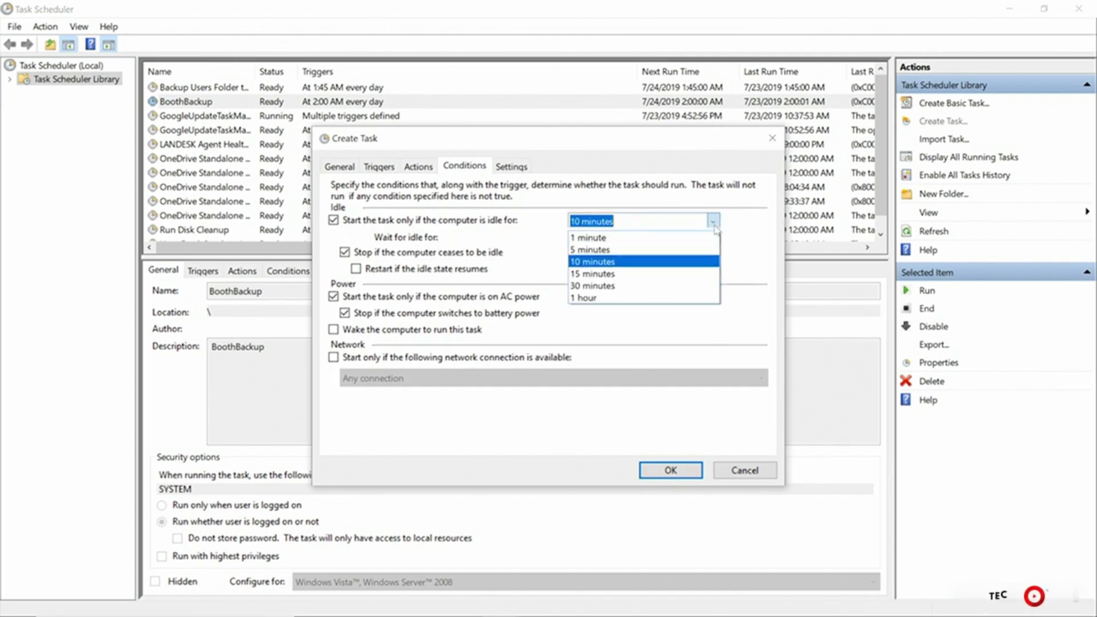
click(696, 285)
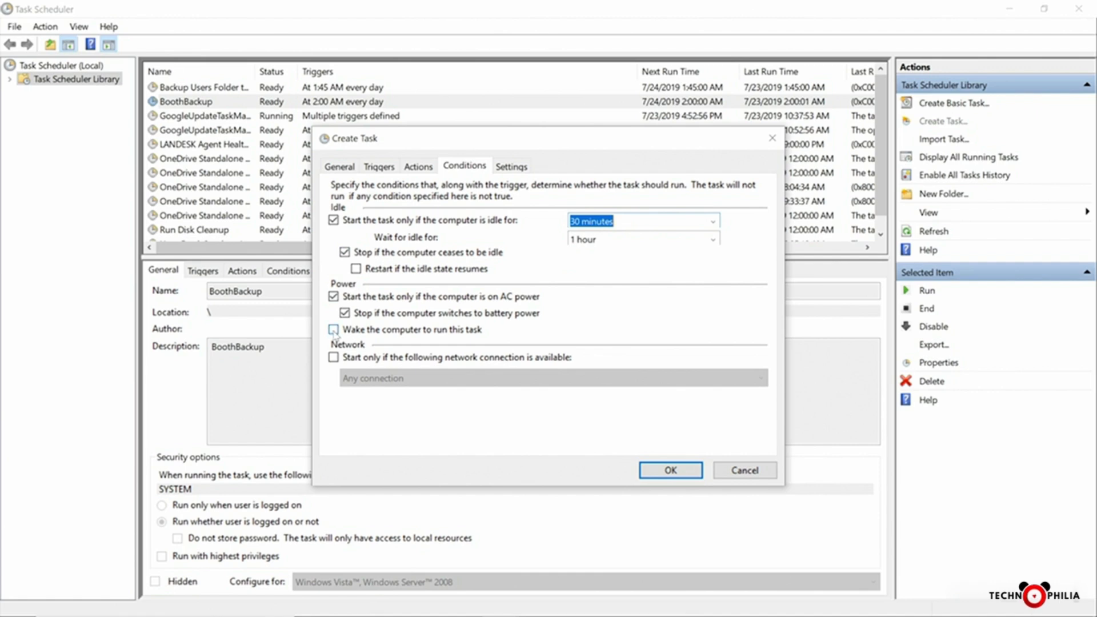
Step: Make the task restart every 30 minutes if it fails
click(520, 166)
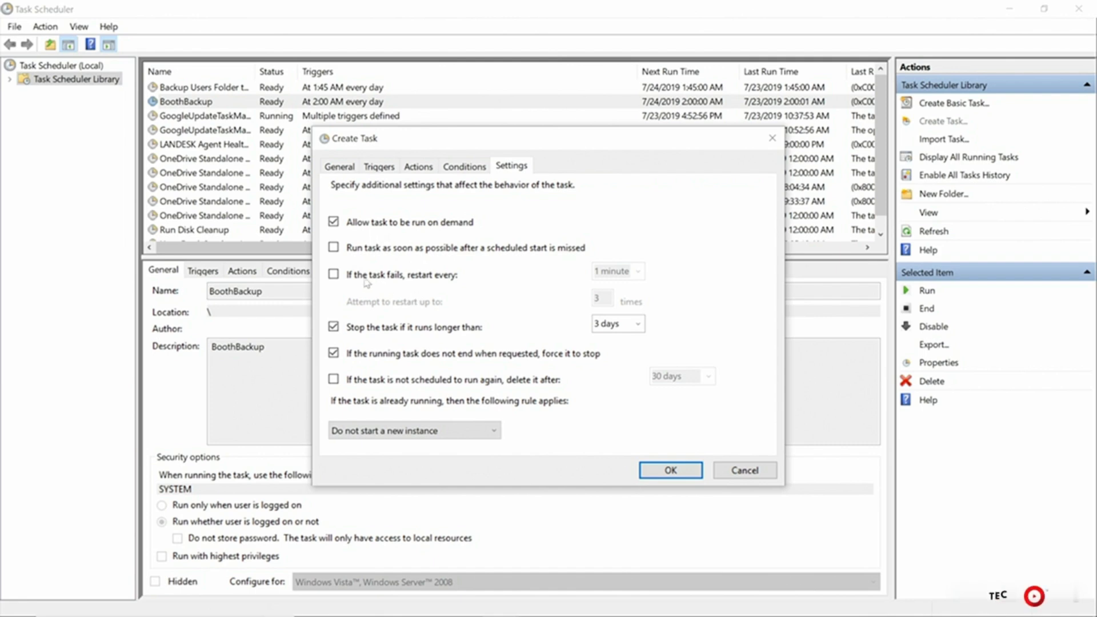
click(334, 275)
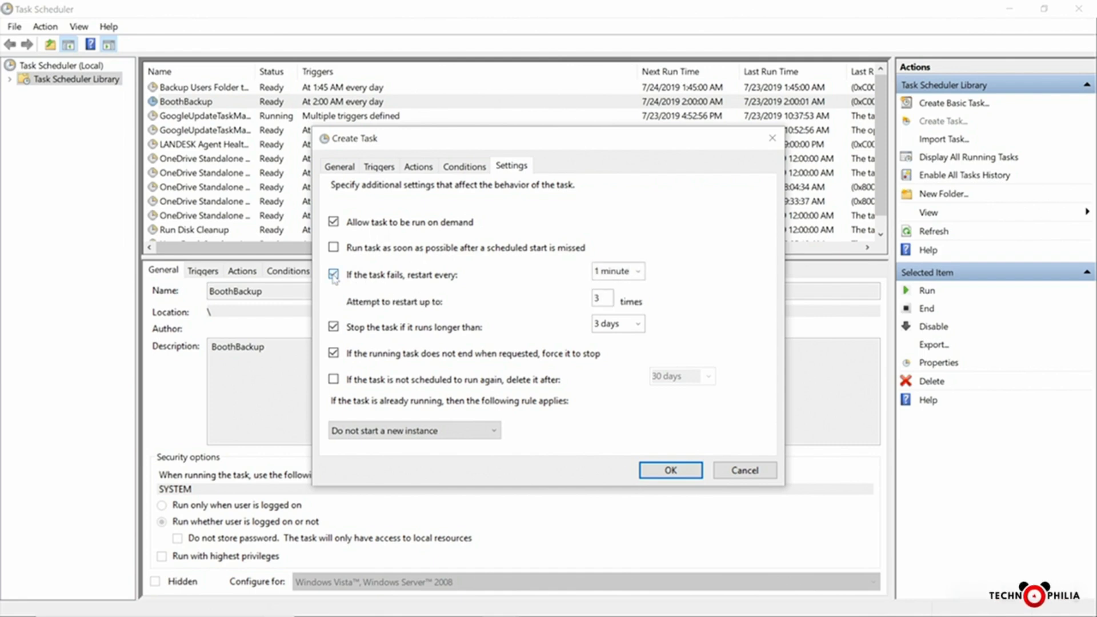
click(638, 271)
click(617, 335)
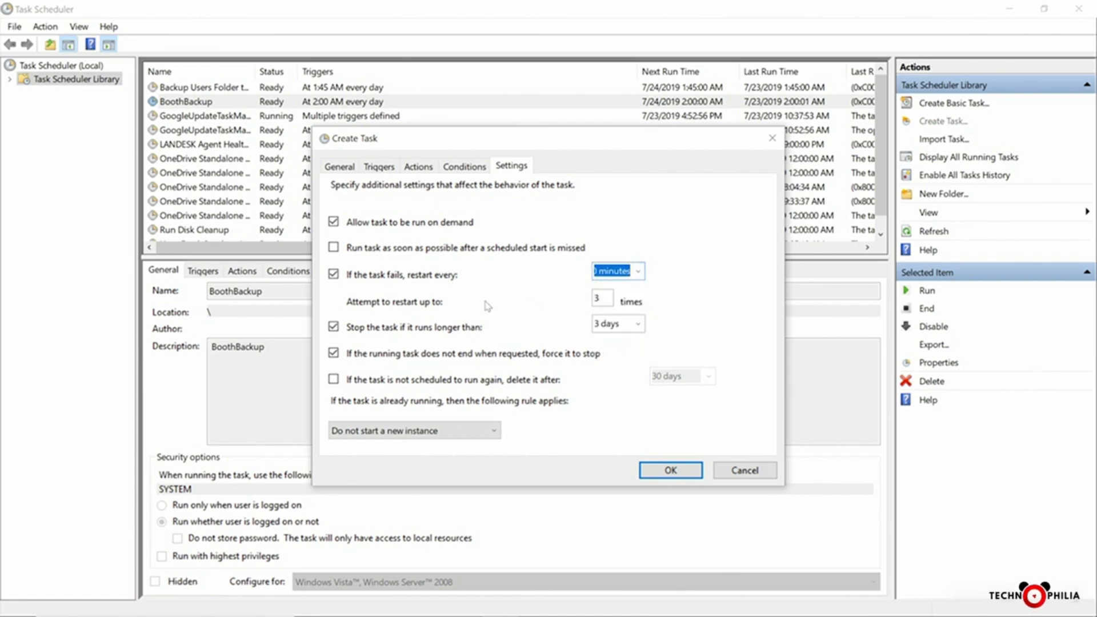
Step: Review the task's general settings, triggers and actions, and save the Disk Cleanup task
click(341, 166)
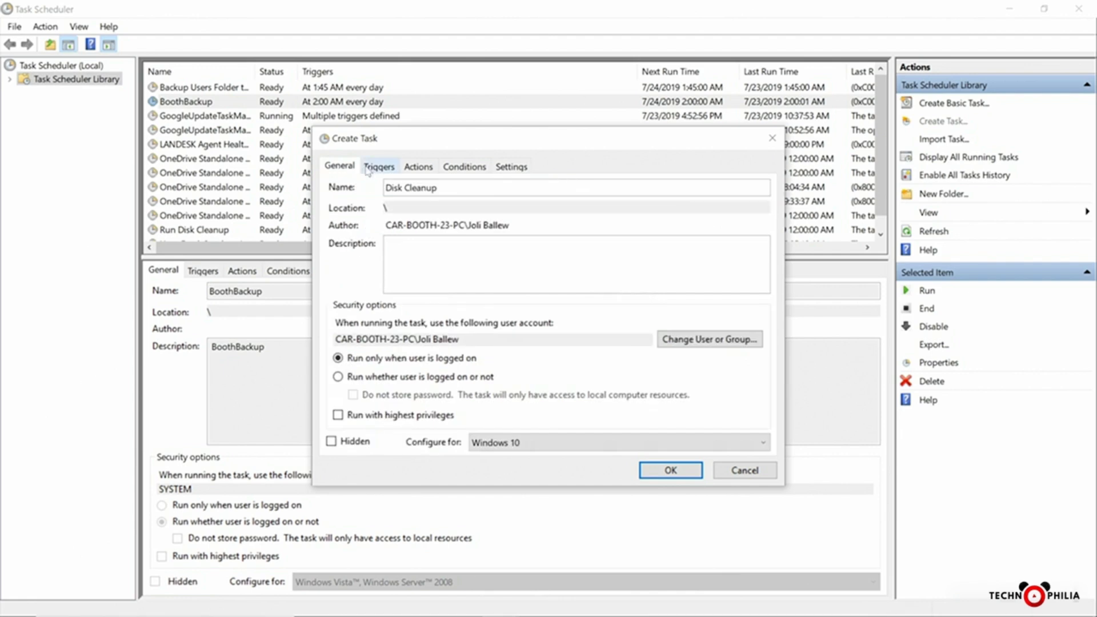
click(368, 168)
click(418, 166)
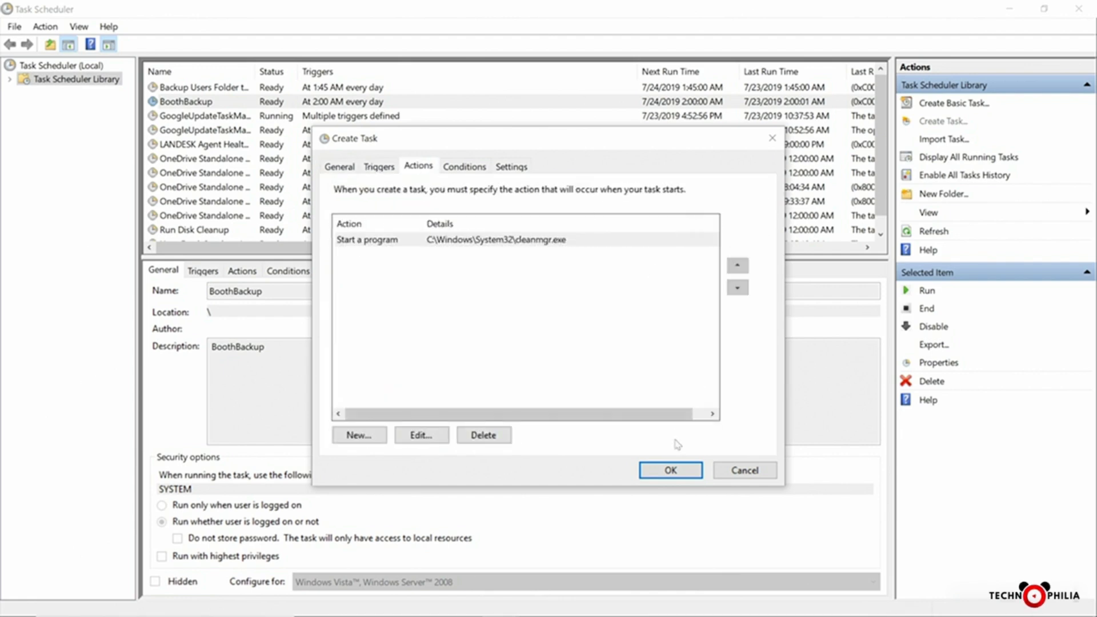
click(676, 475)
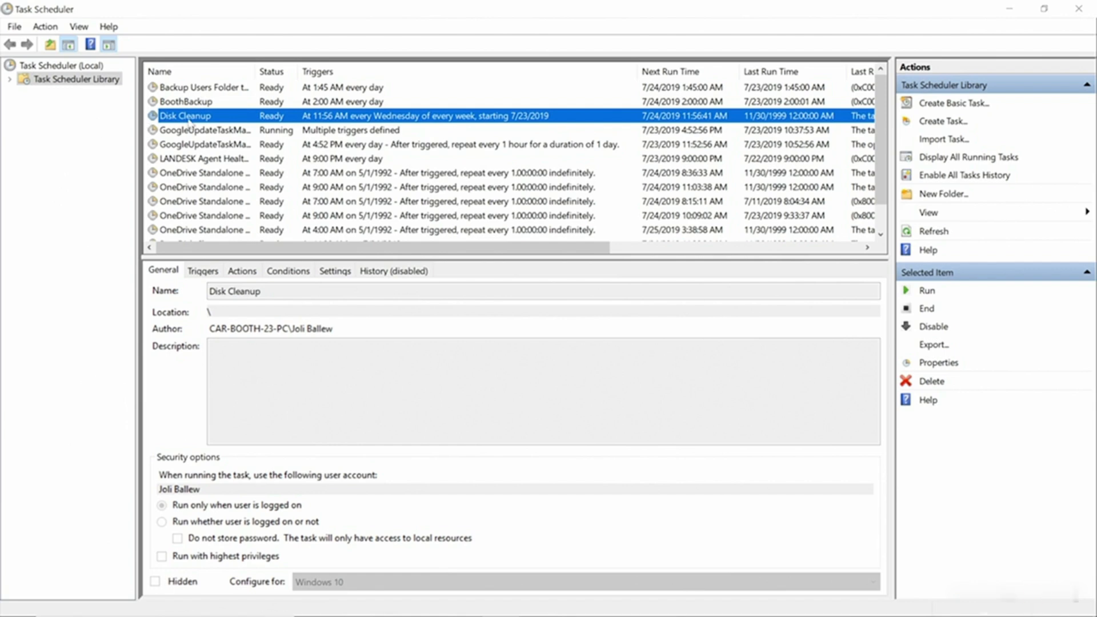
right_click(191, 118)
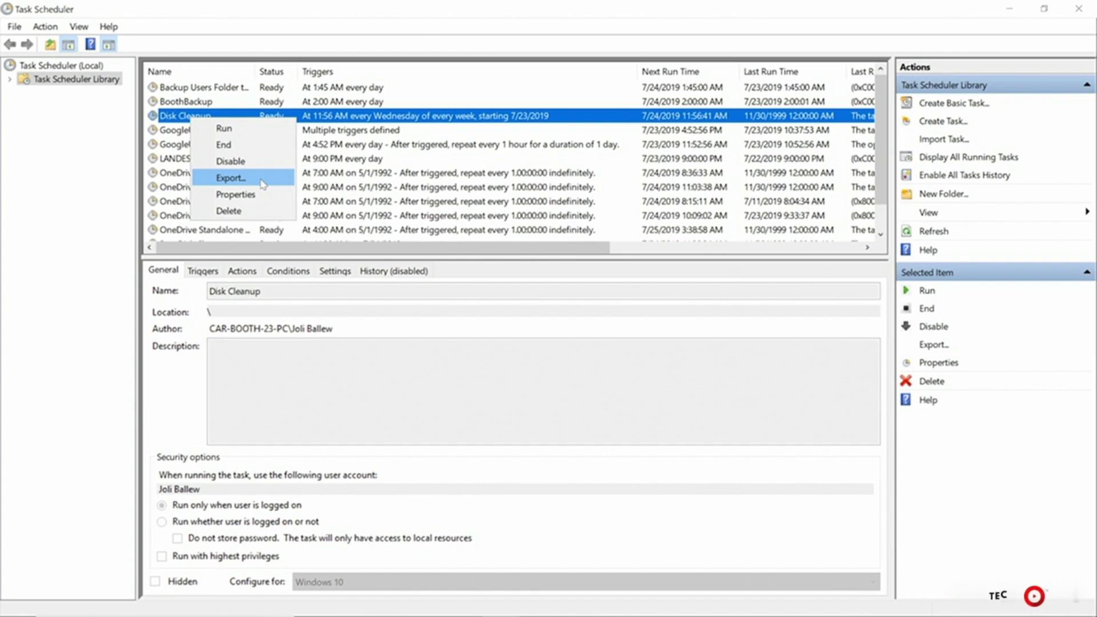
click(48, 315)
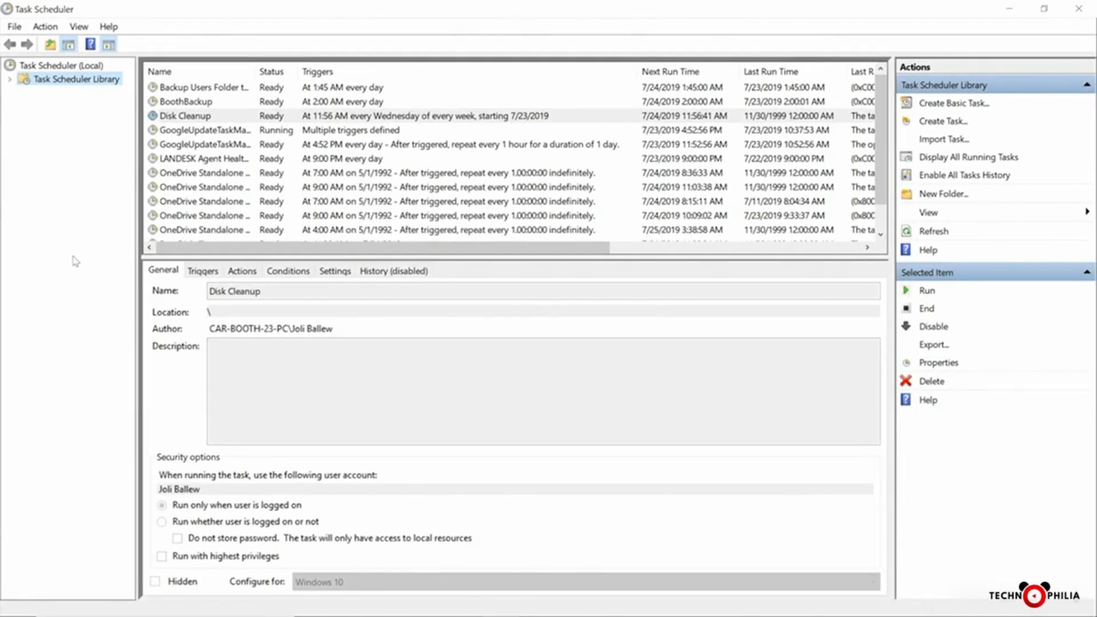
Step: Delete the Disk Cleanup task from the task library and confirm the deletion
right_click(205, 118)
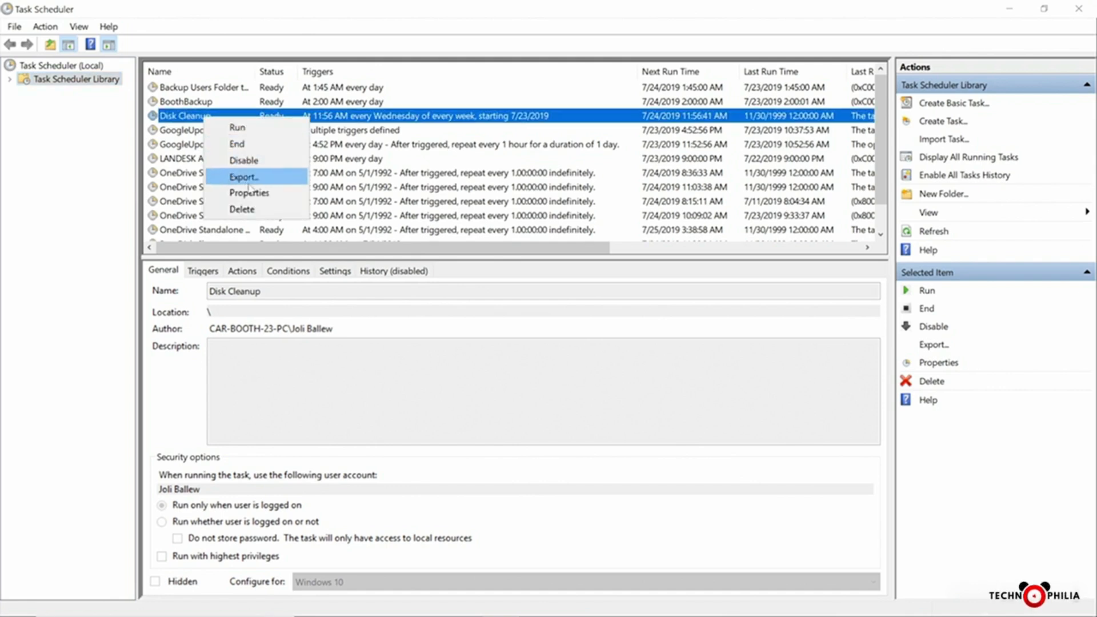
click(243, 210)
click(551, 423)
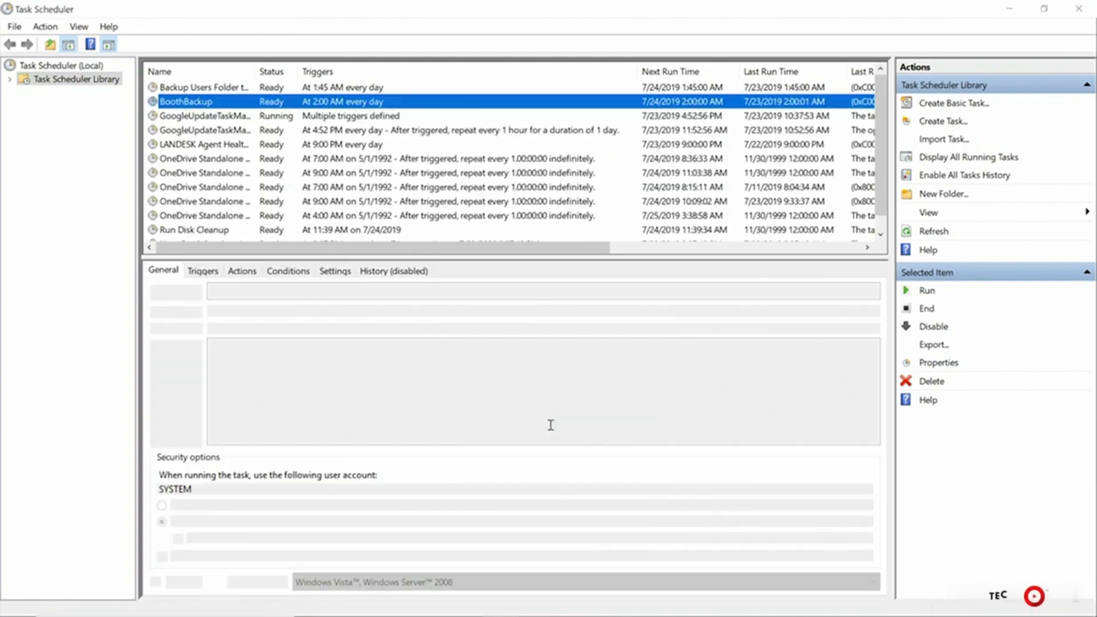